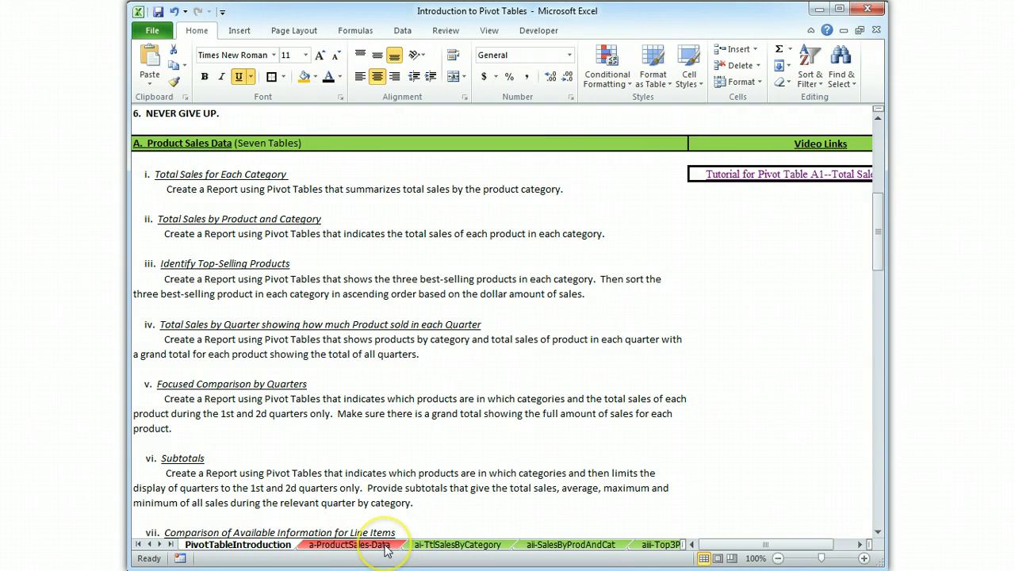
Insert a PivotTable from the a-ProductSales-Data range A1:D287 onto a new worksheet, Sheet6.
left_click(349, 545)
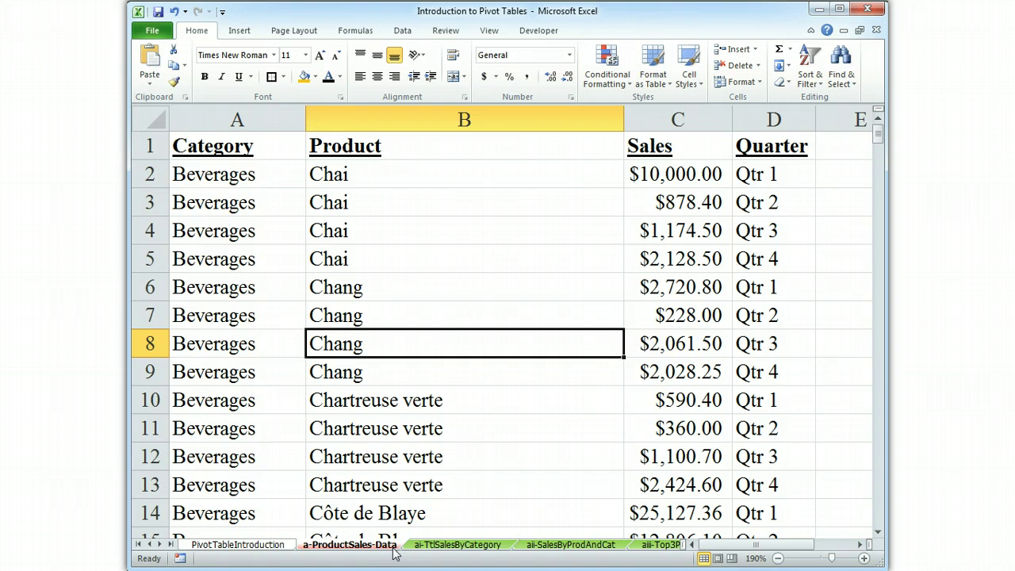
left_click(240, 33)
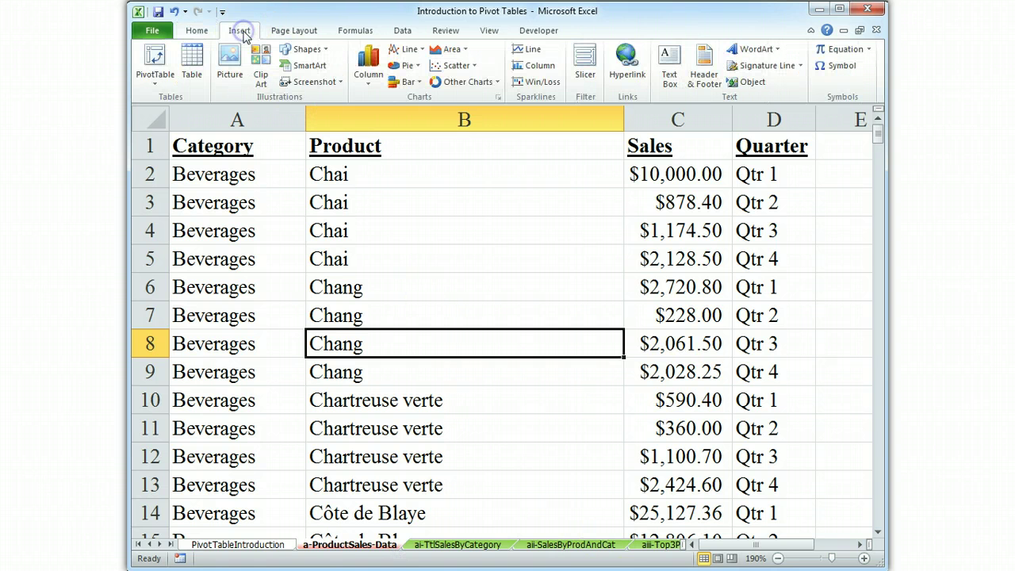
left_click(153, 62)
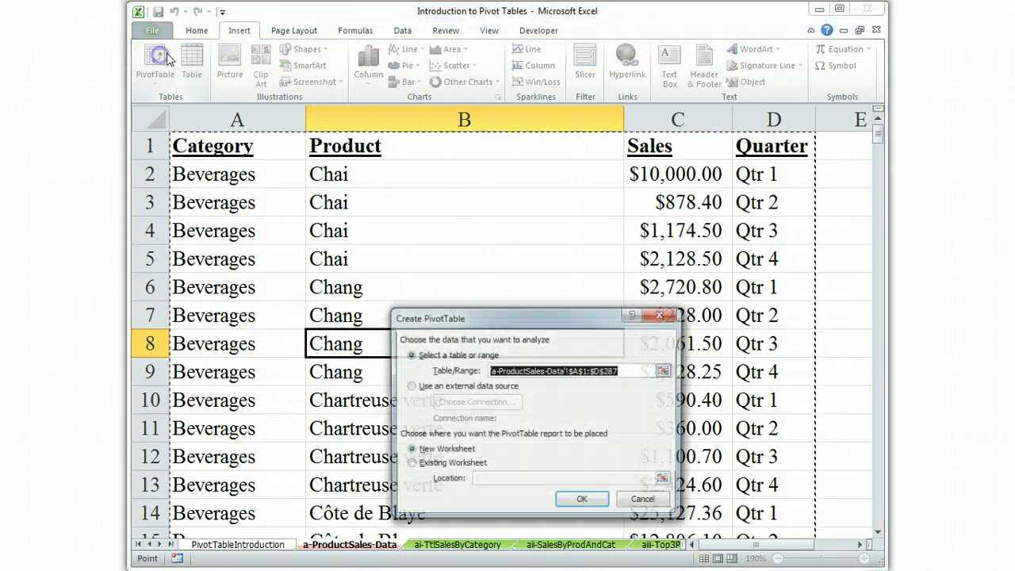
left_click(585, 502)
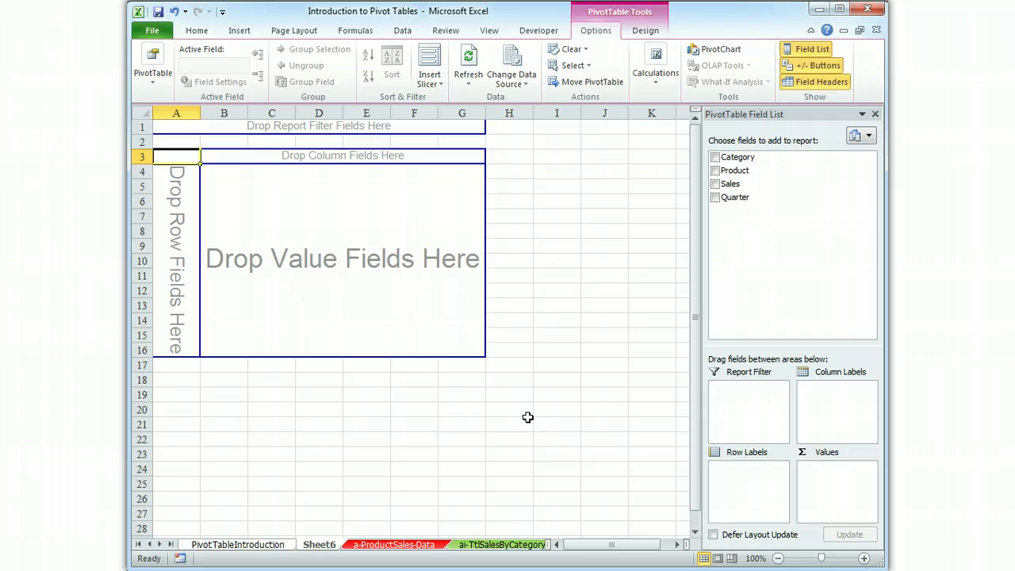
Add Category and Product as pivot rows and Sales as summed values.
left_click(715, 157)
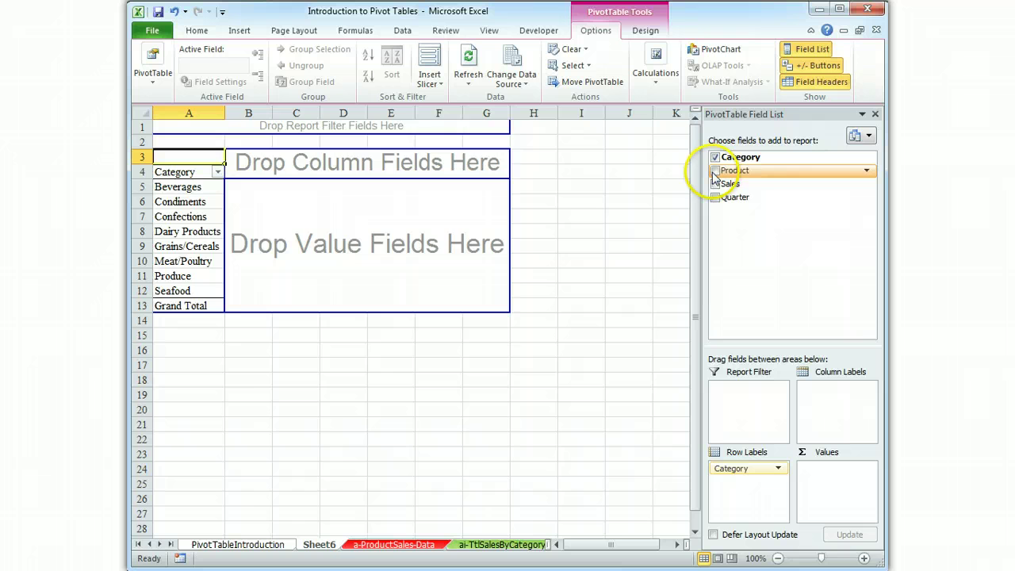
left_click(714, 171)
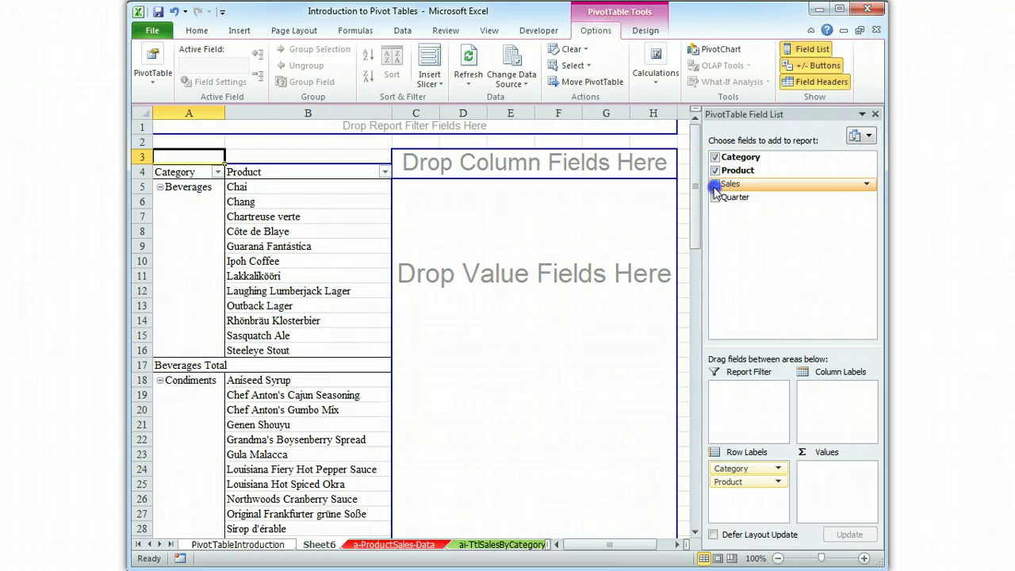
left_click(715, 185)
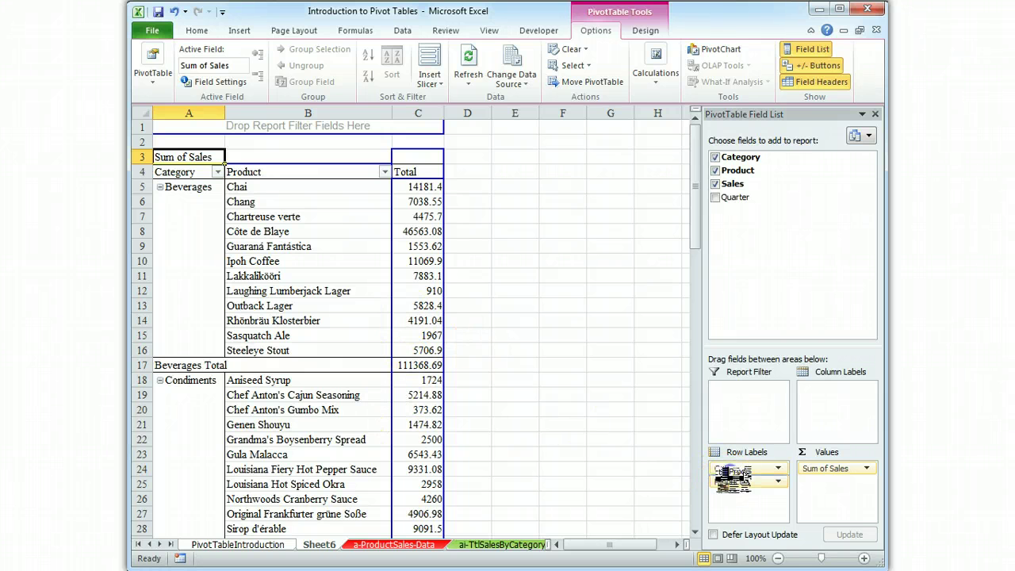
left_click_drag(735, 480, 737, 473)
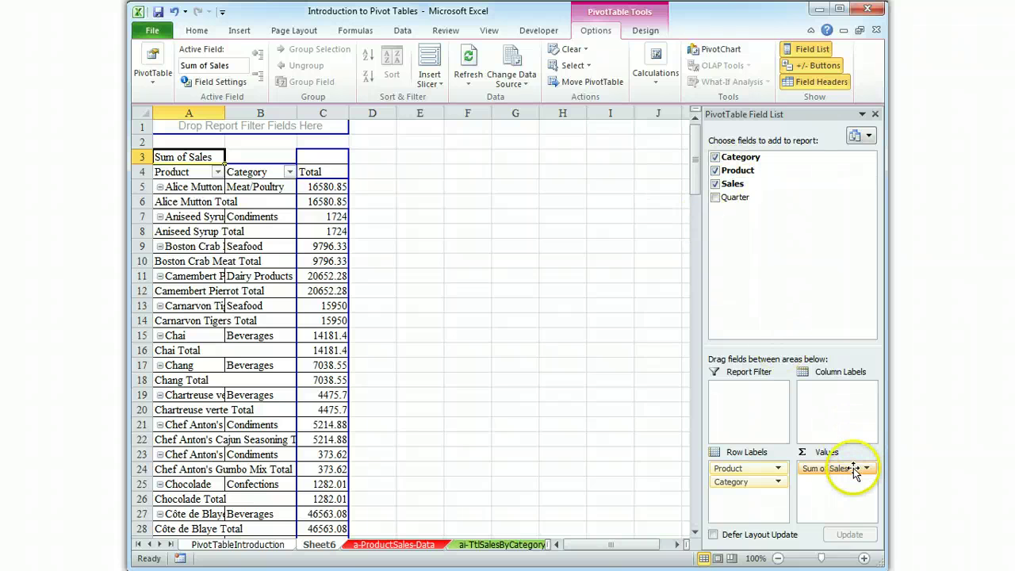
left_click_drag(855, 466, 852, 408)
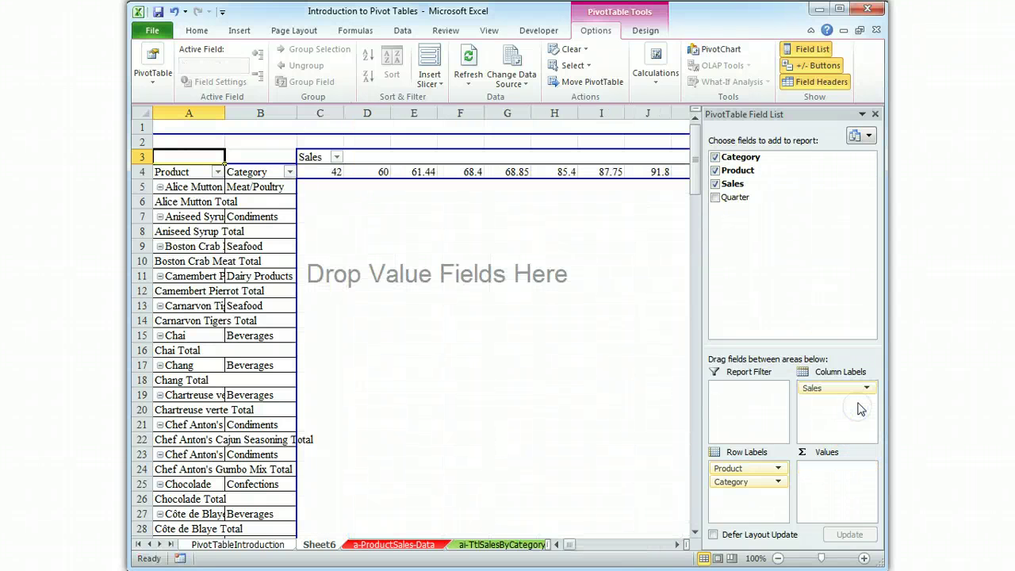
left_click(715, 157)
left_click(715, 170)
left_click(715, 184)
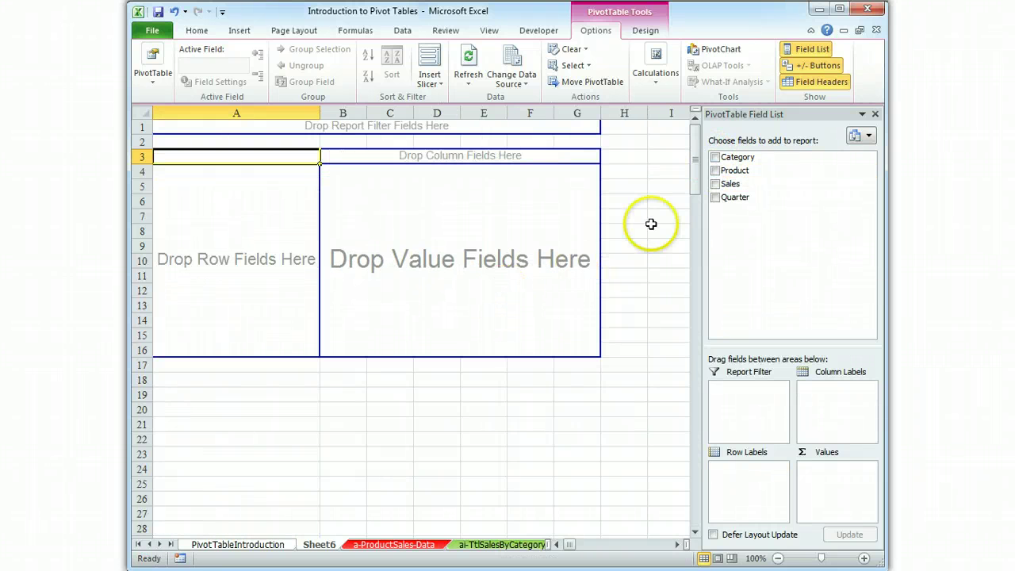
left_click(715, 157)
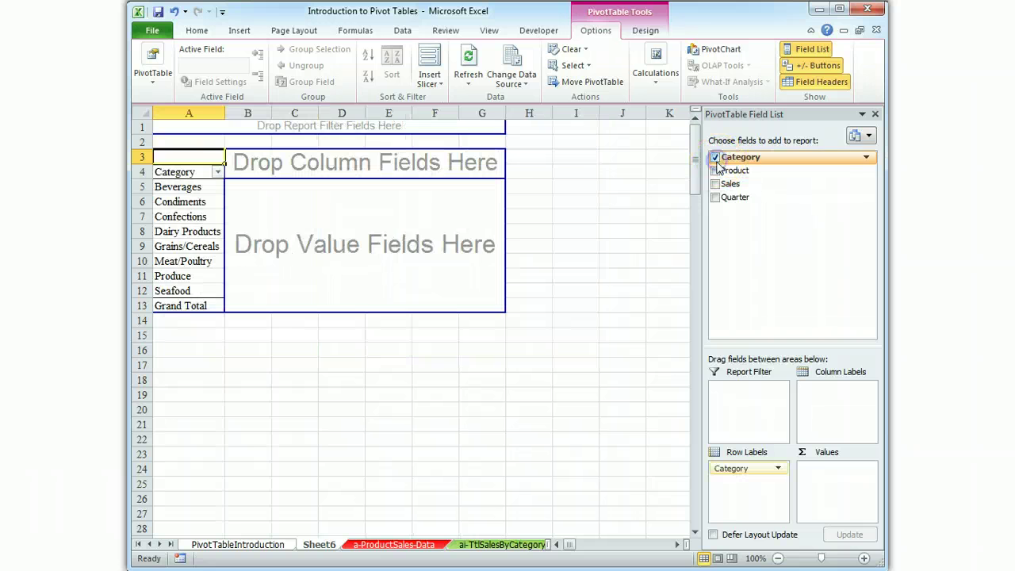
left_click(715, 170)
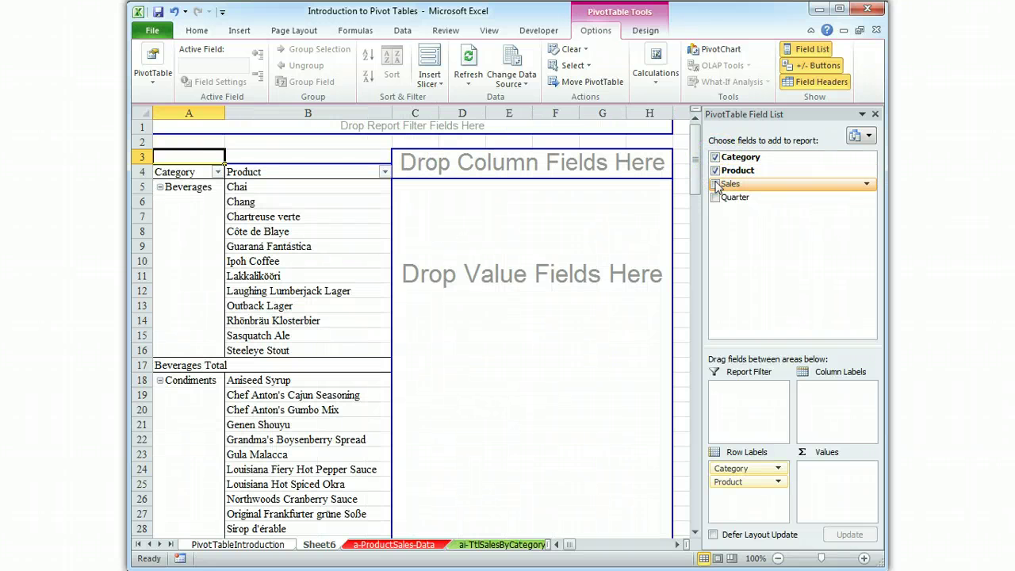
left_click(715, 184)
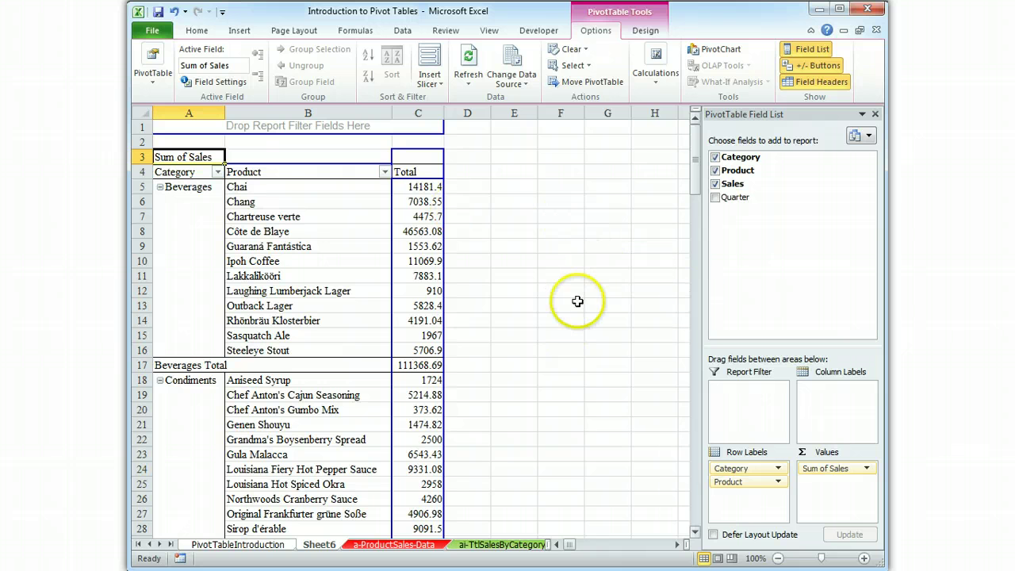
left_click(562, 292)
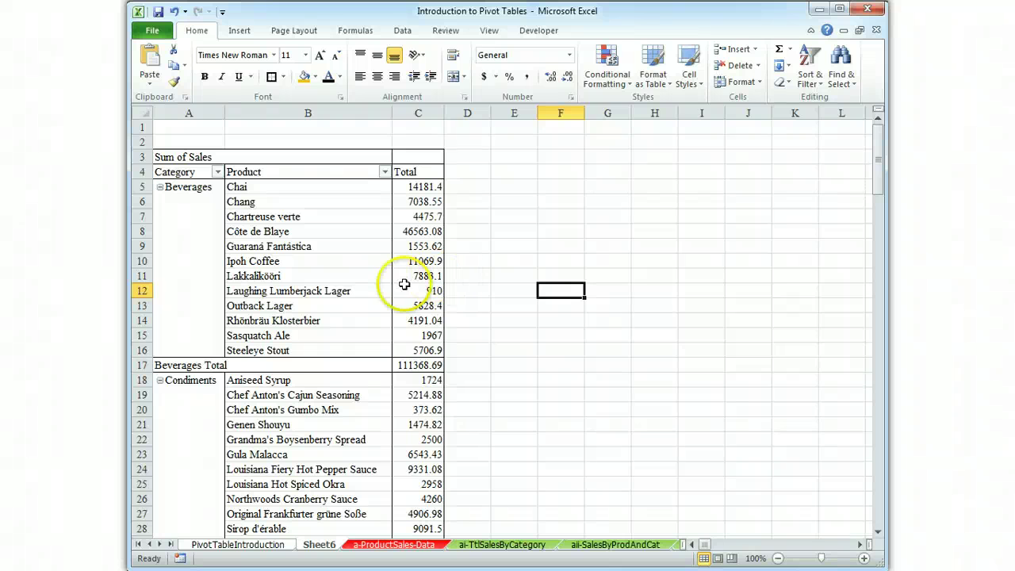
left_click(361, 305)
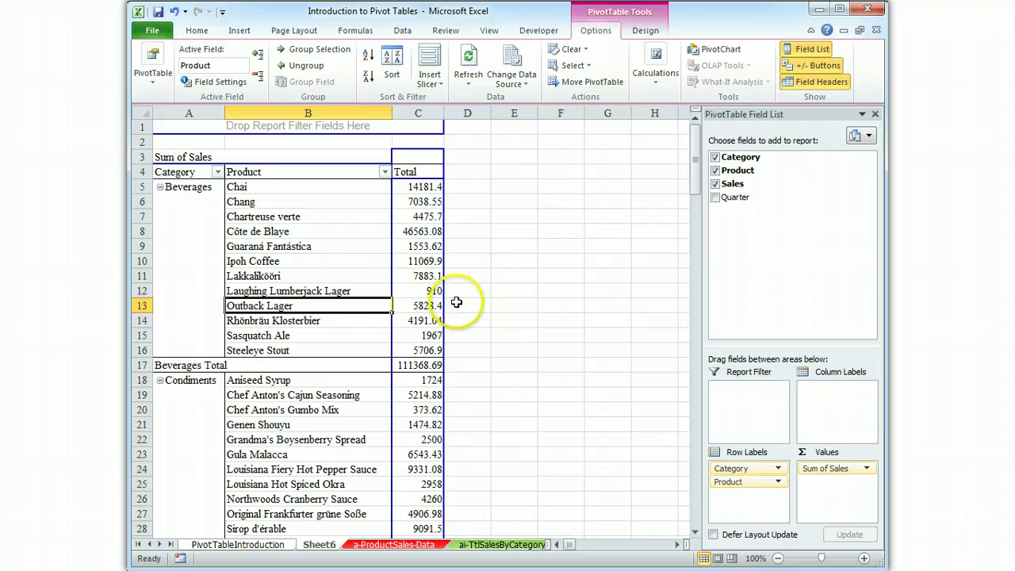
Format Sum of Sales as Number with two decimals and a 1000 separator.
left_click_drag(749, 468, 827, 470)
left_click(827, 469)
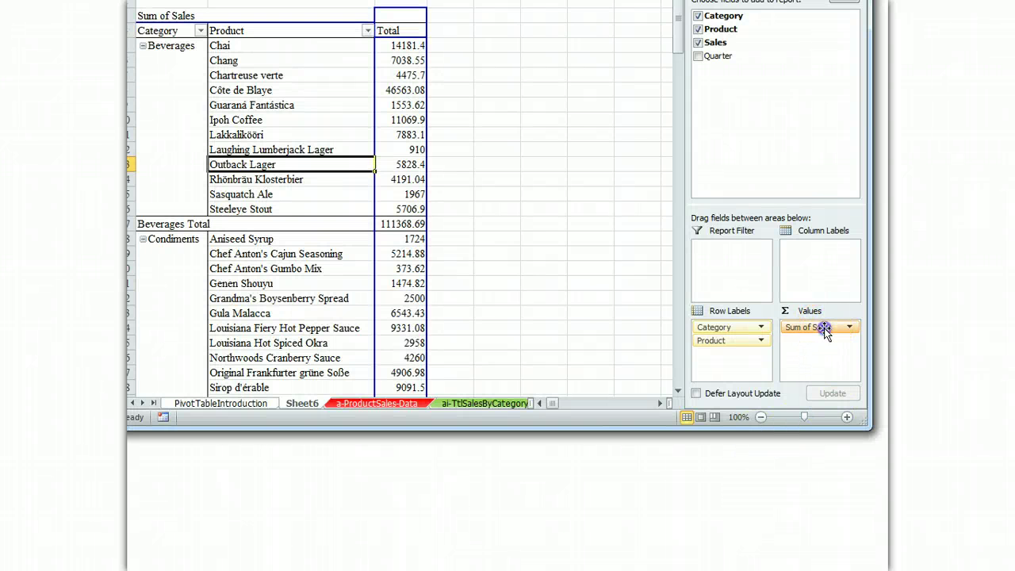
left_click(823, 327)
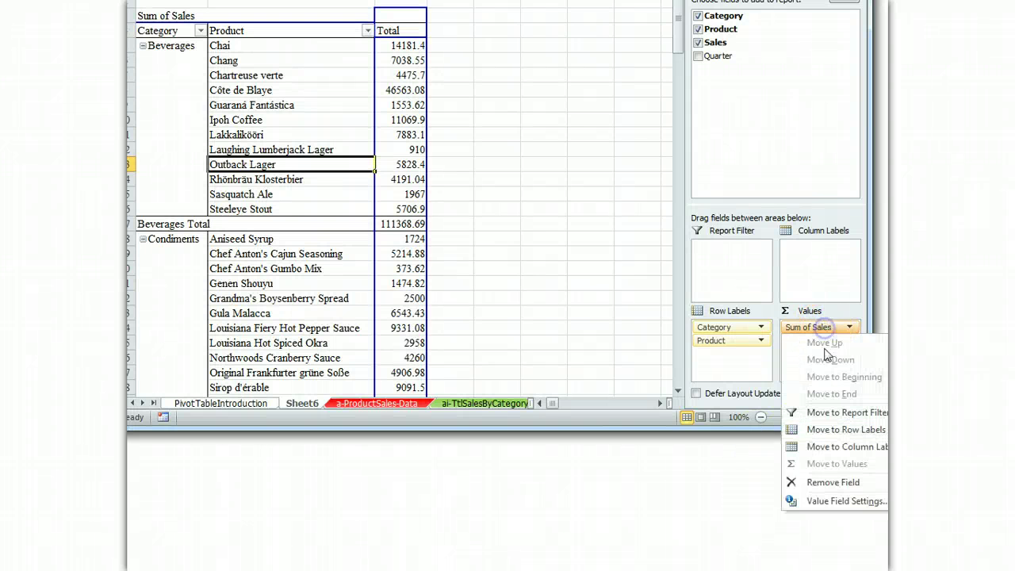
left_click(824, 501)
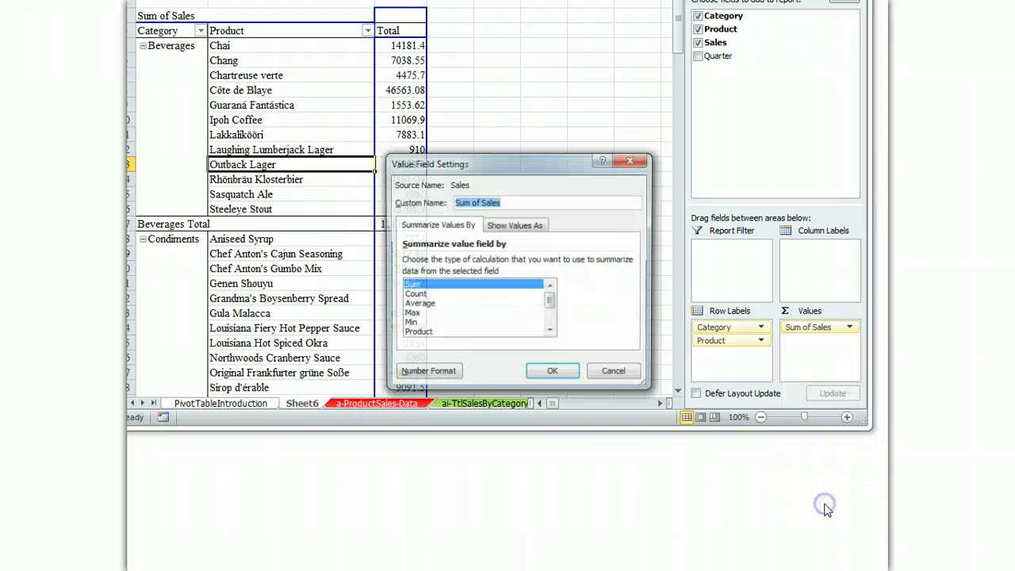
left_click(438, 376)
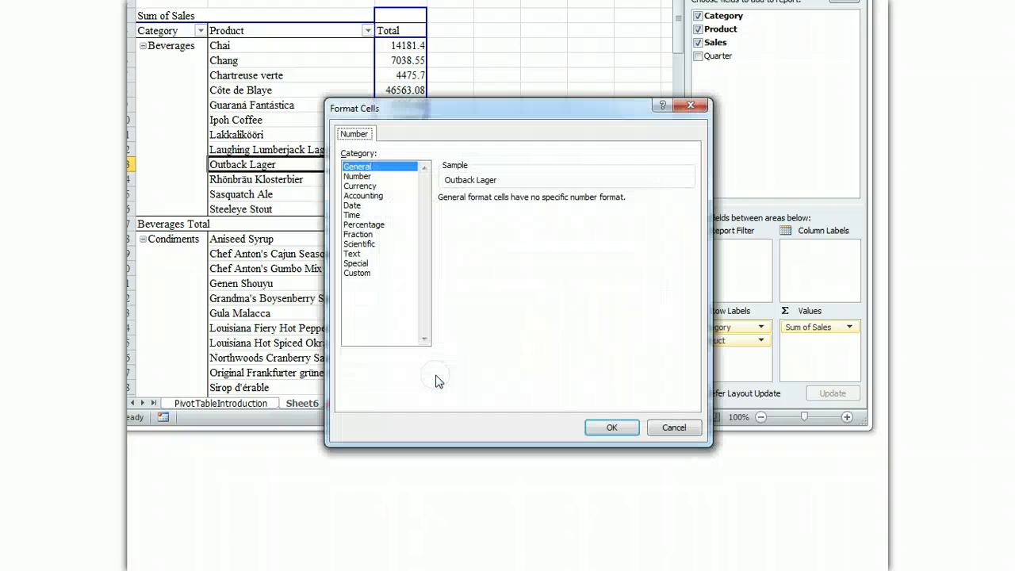
left_click(363, 177)
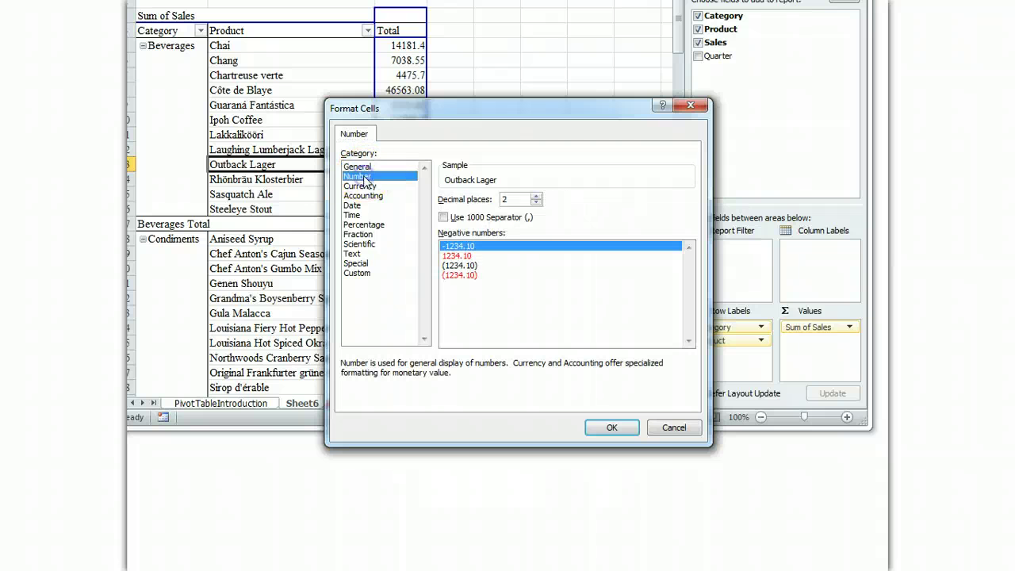
left_click(444, 216)
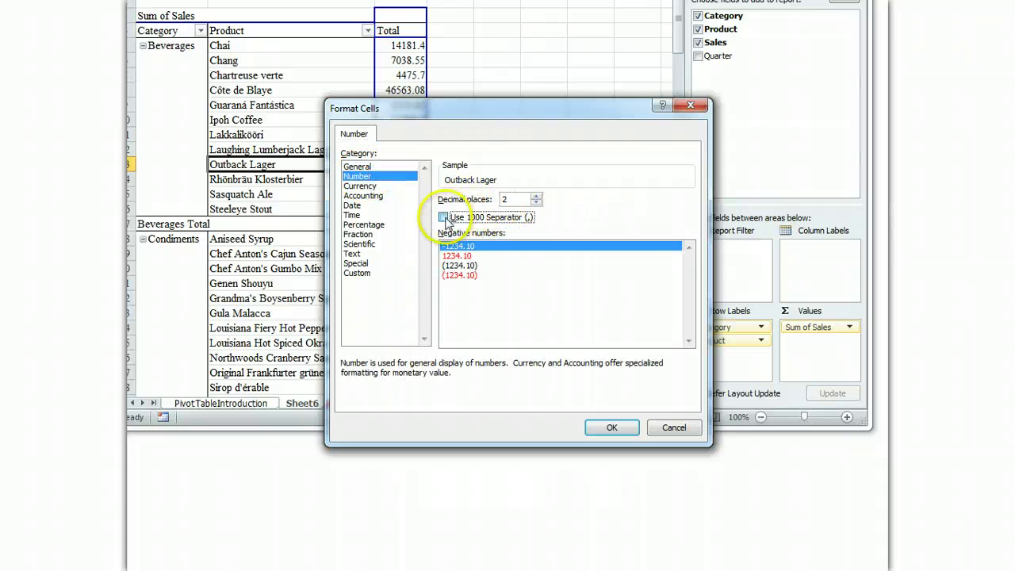
left_click(607, 428)
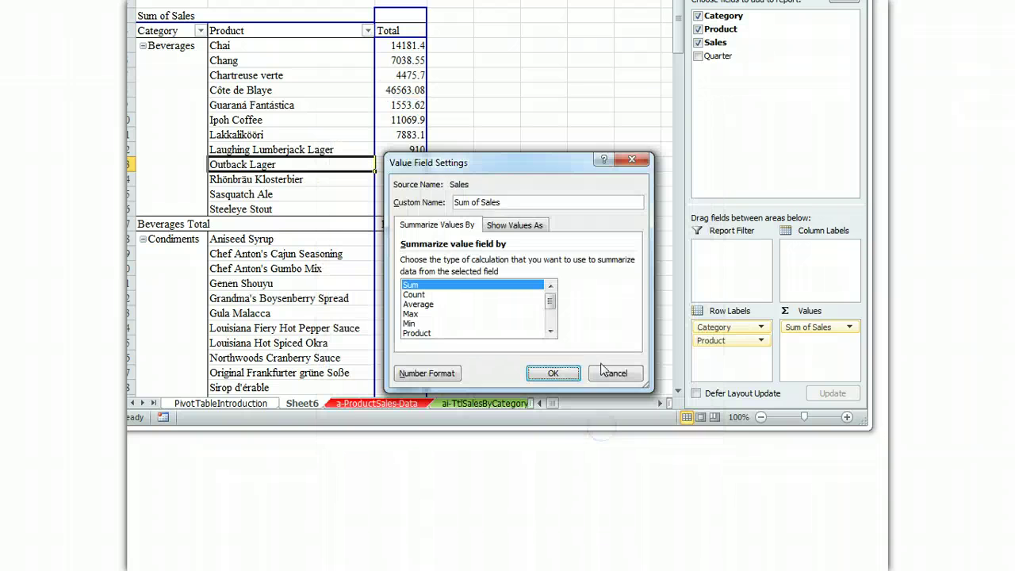
left_click(547, 373)
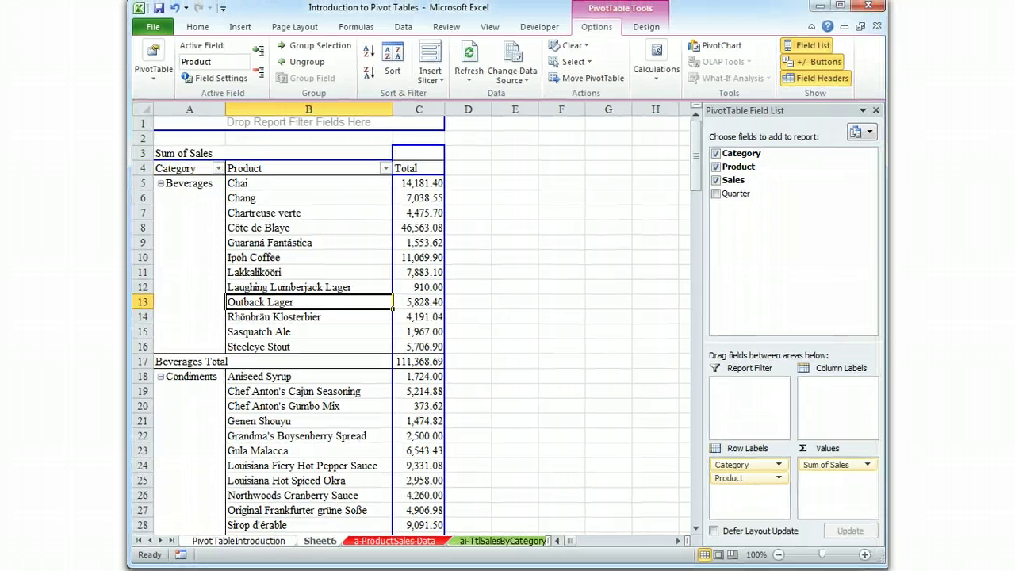
Apply the green medium pivot style from the Format as Table gallery.
scroll(348, 349, "down", 14)
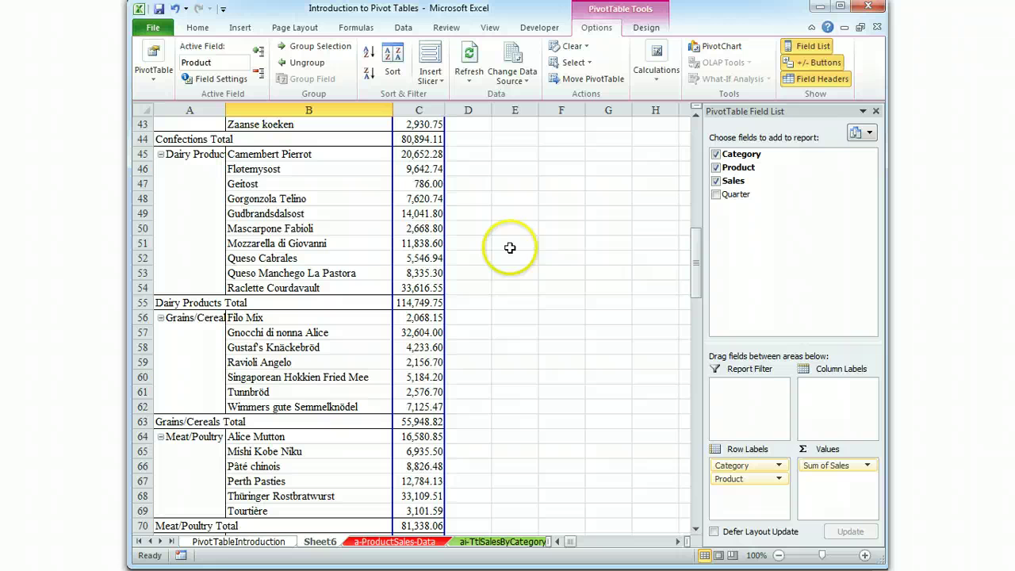
left_click(239, 27)
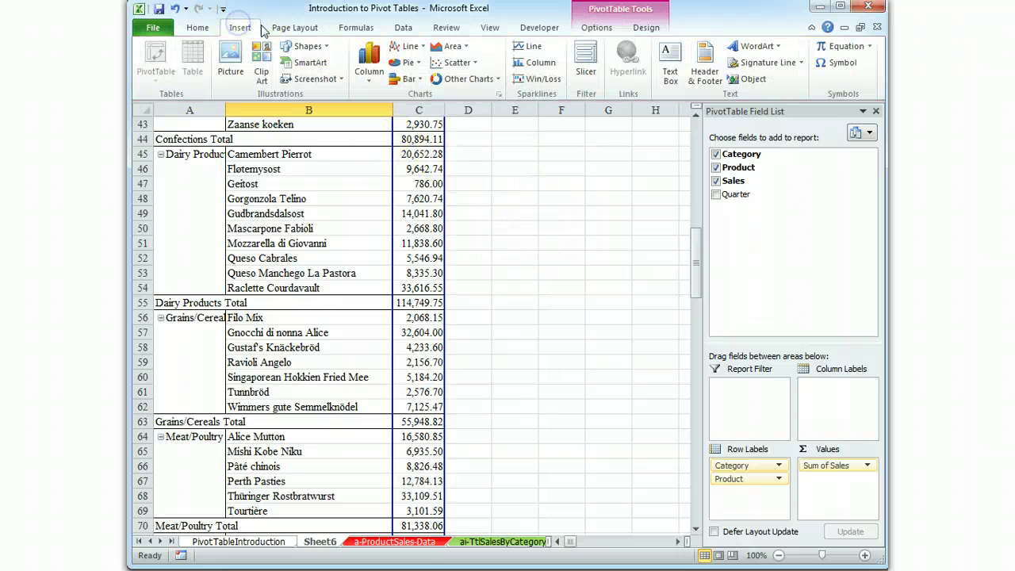
left_click(209, 29)
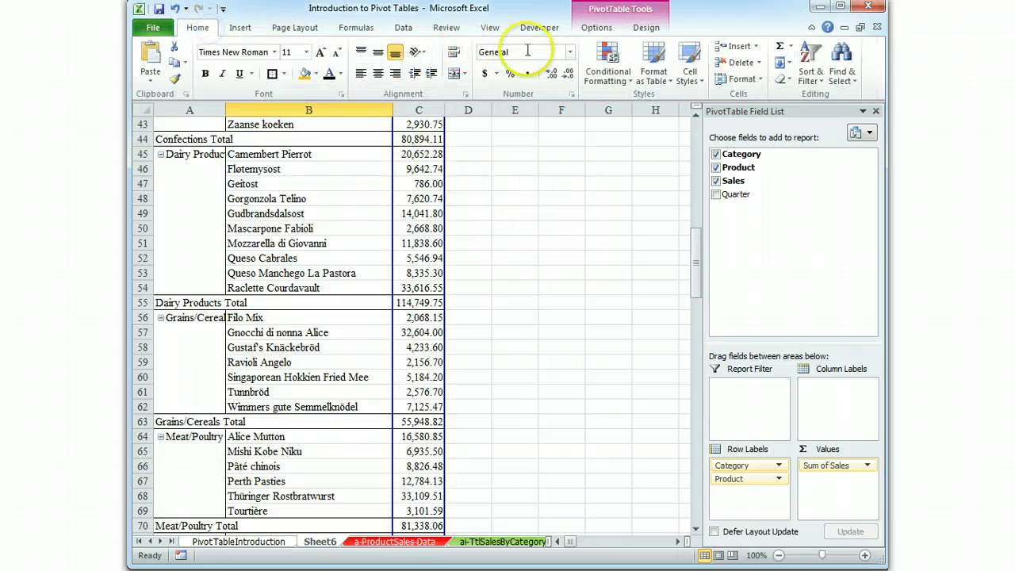
left_click(650, 71)
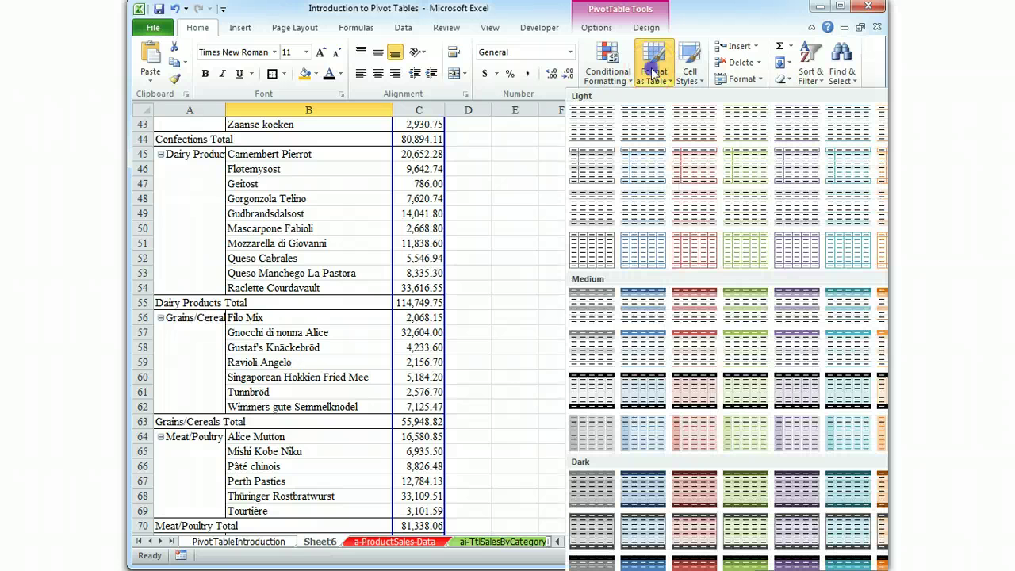
left_click(746, 359)
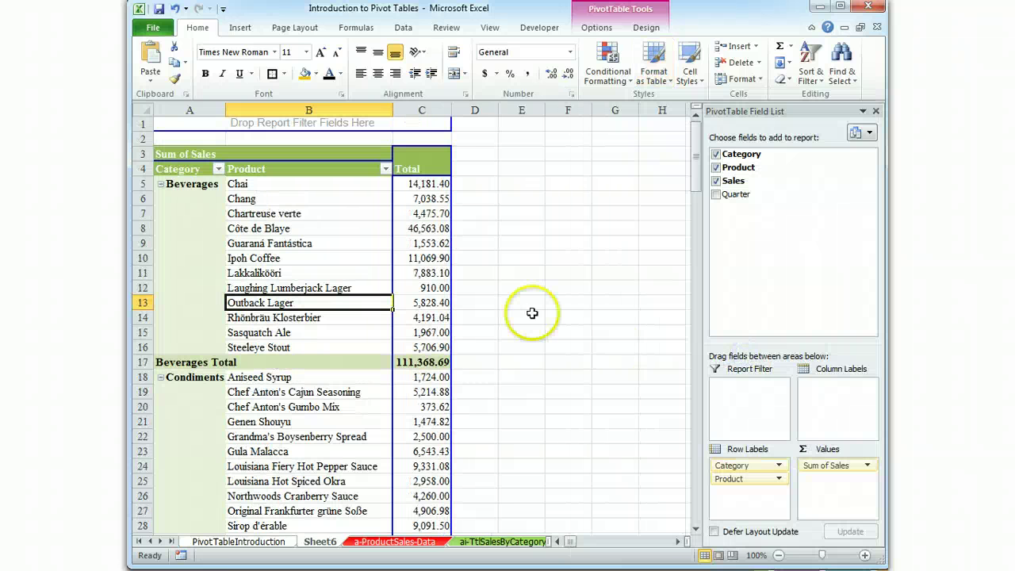
left_click(483, 148)
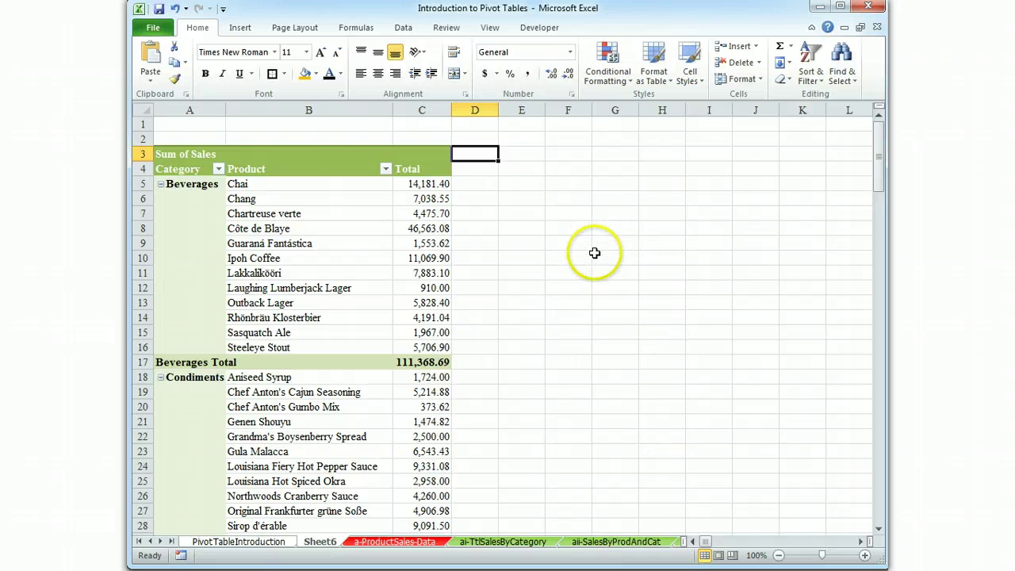
left_click(333, 169)
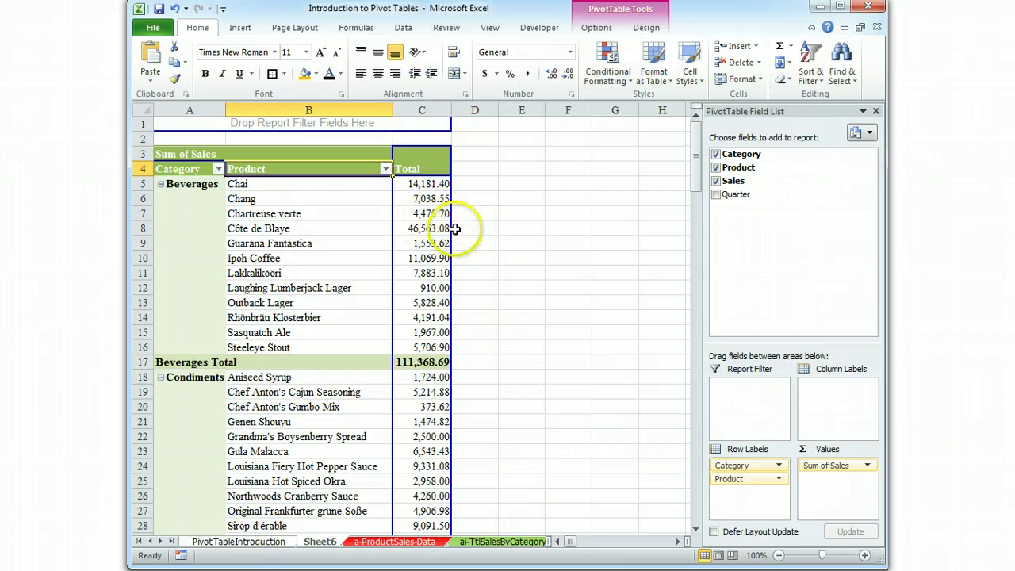
left_click(559, 202)
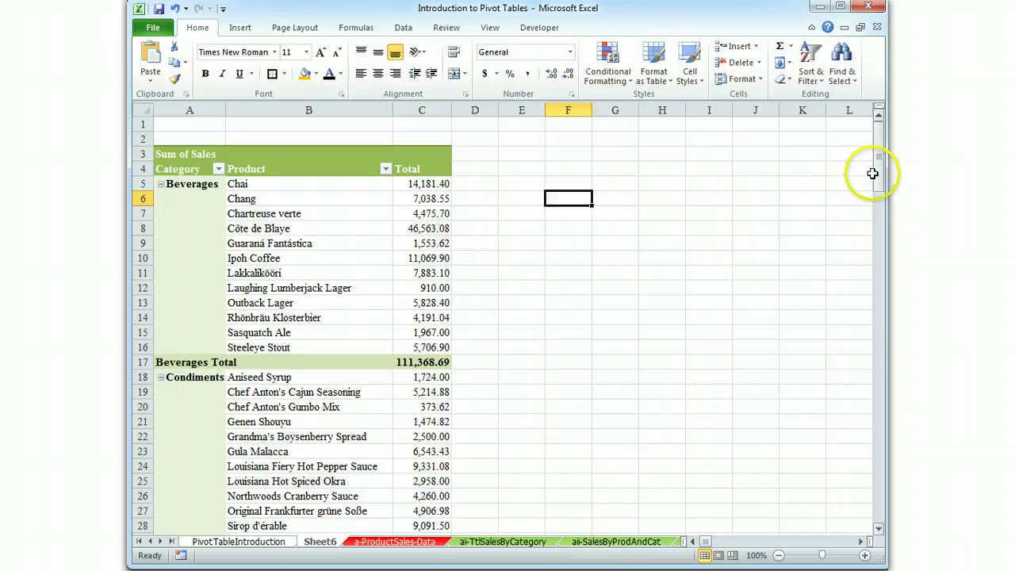
left_click_drag(878, 158, 882, 339)
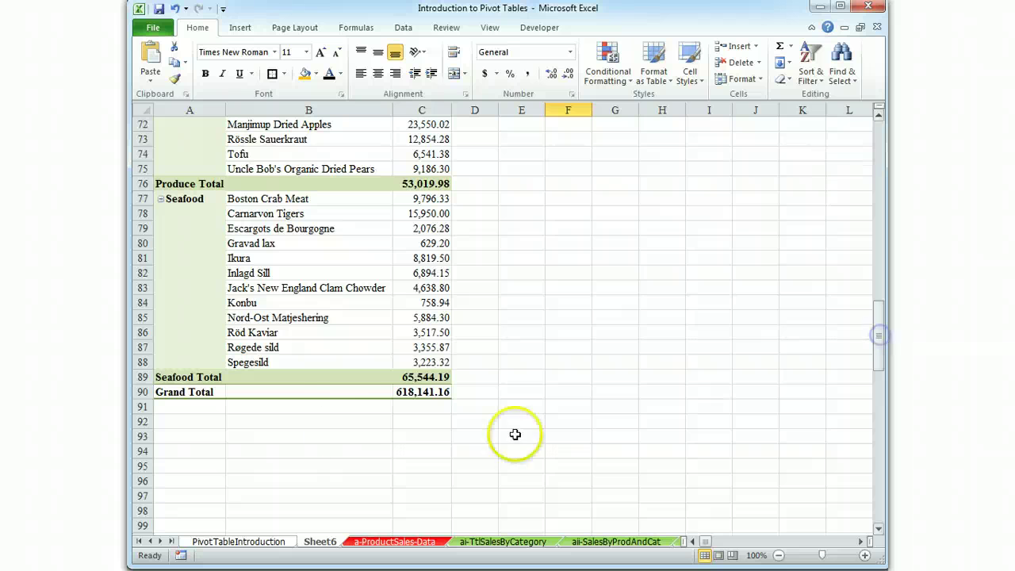
left_click(585, 544)
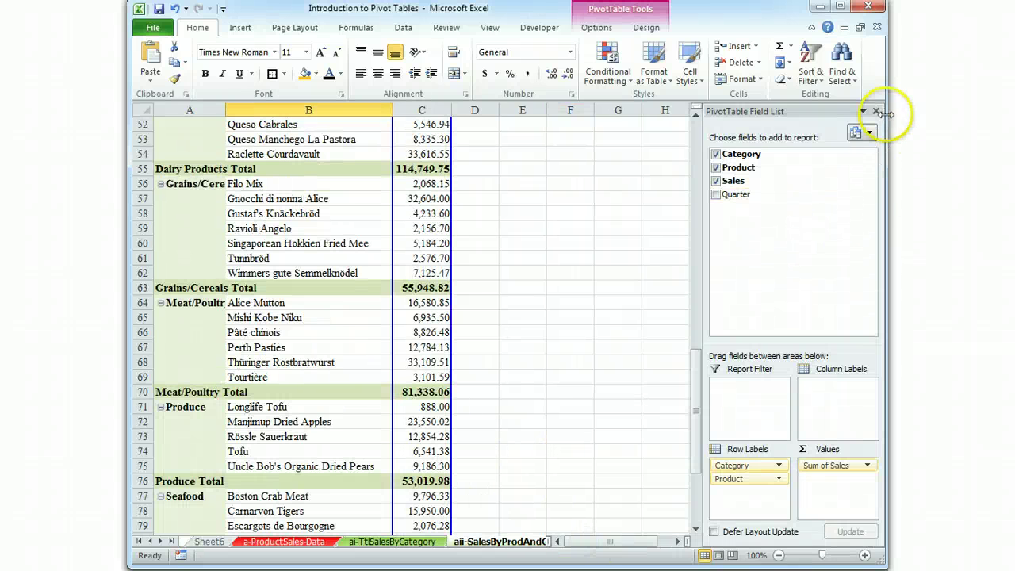
left_click(591, 197)
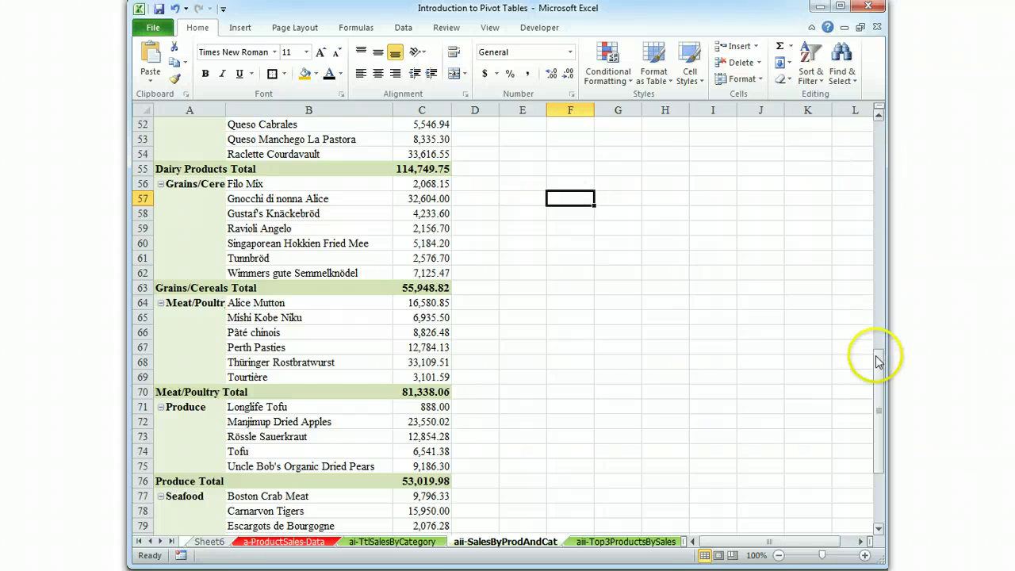
left_click_drag(874, 356, 878, 420)
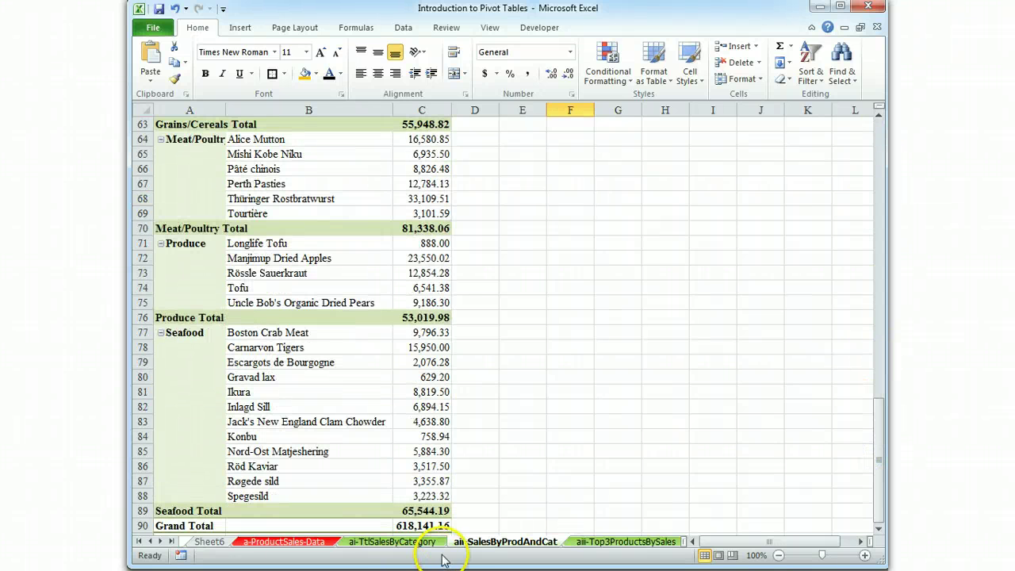
left_click(210, 542)
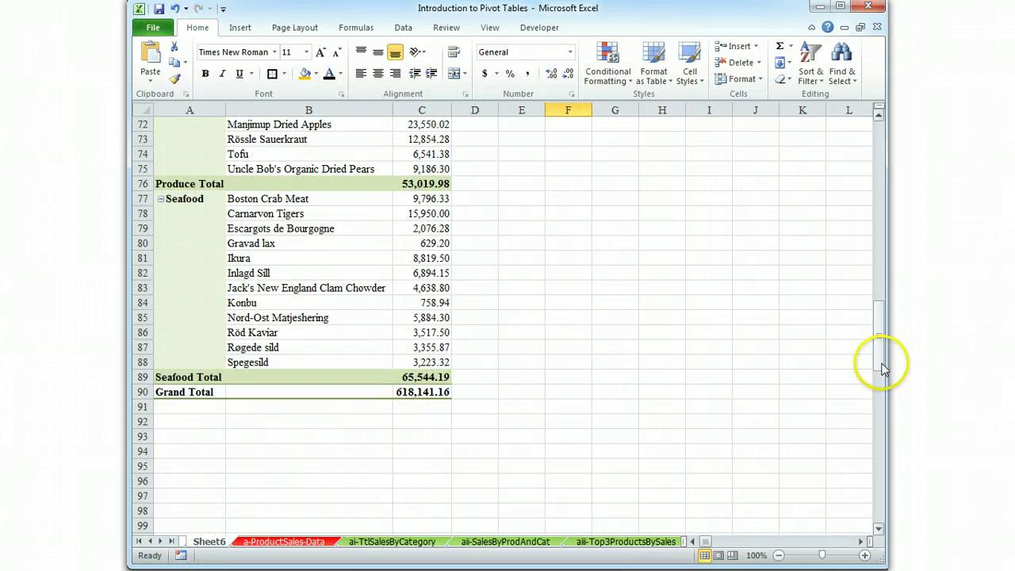
left_click_drag(886, 365, 886, 142)
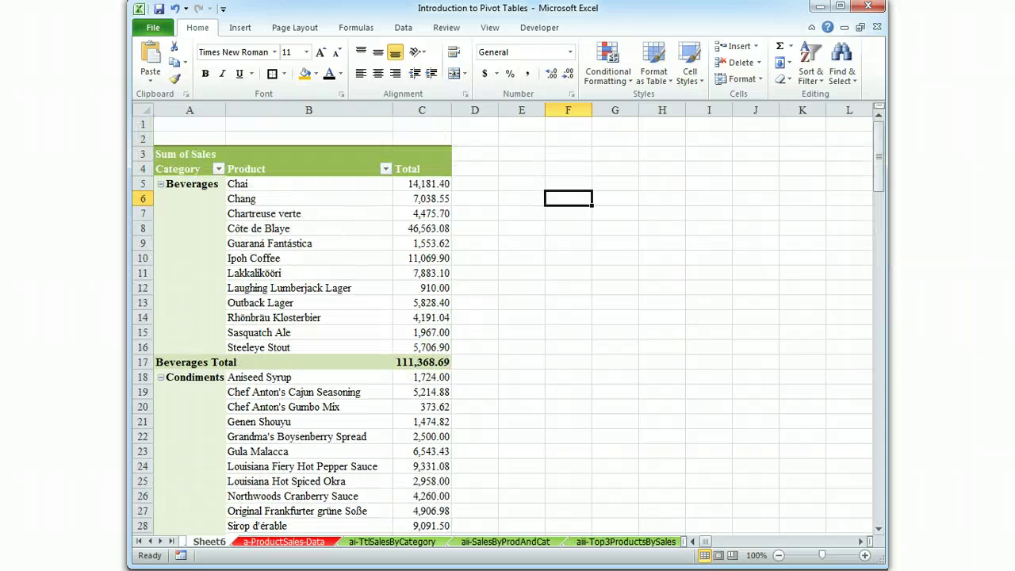